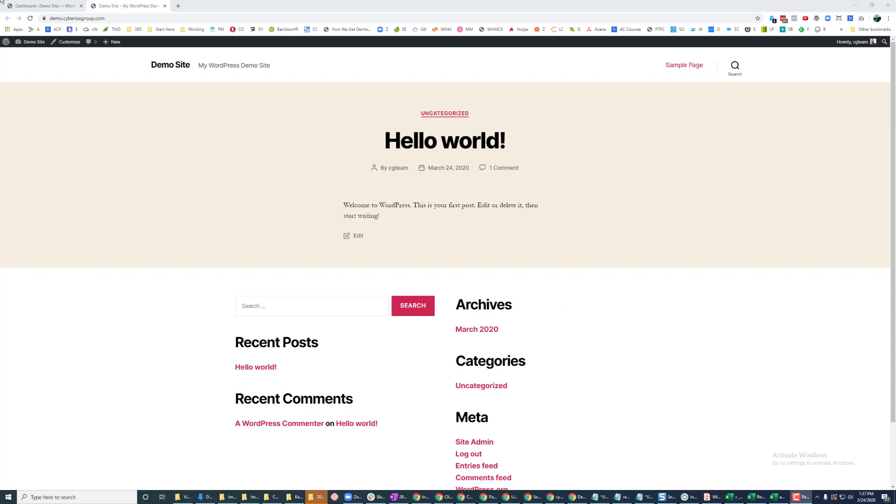
Switch from the Demo Site front page to the 'Dashboard – Demo Site' admin tab.
click(39, 6)
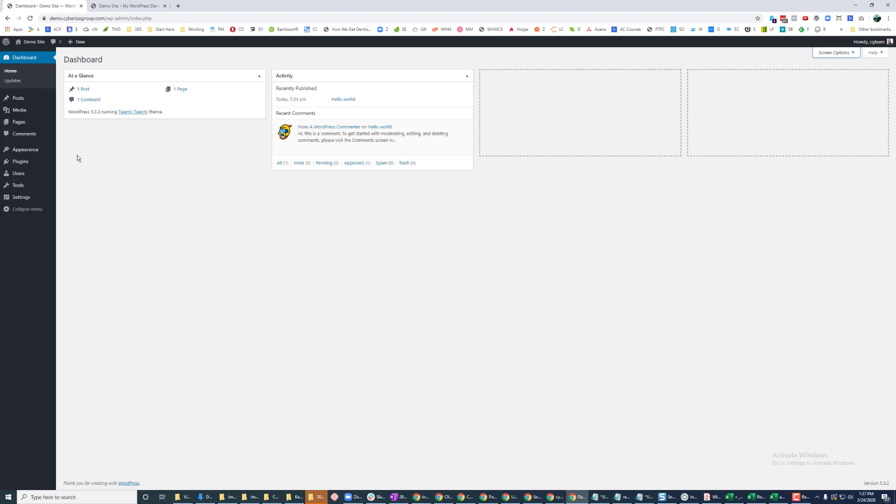
Under Plugins > Add New, search the plugin directory for 'Cookie Notice for WordPress'.
mouse_move(21, 163)
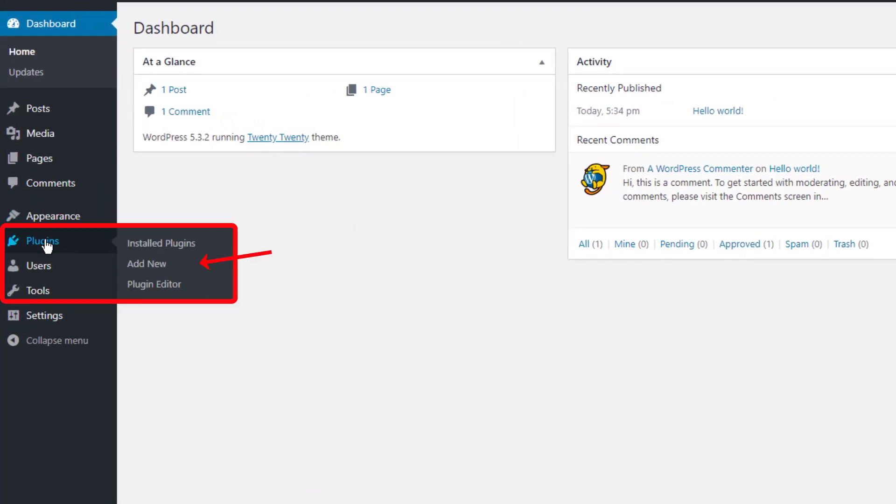
click(139, 264)
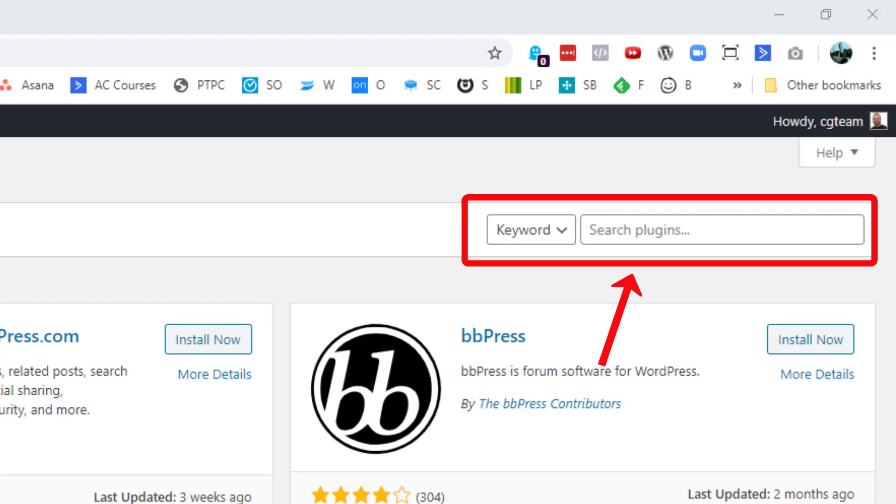
click(682, 232)
text(Cookie Notice for WordPress)
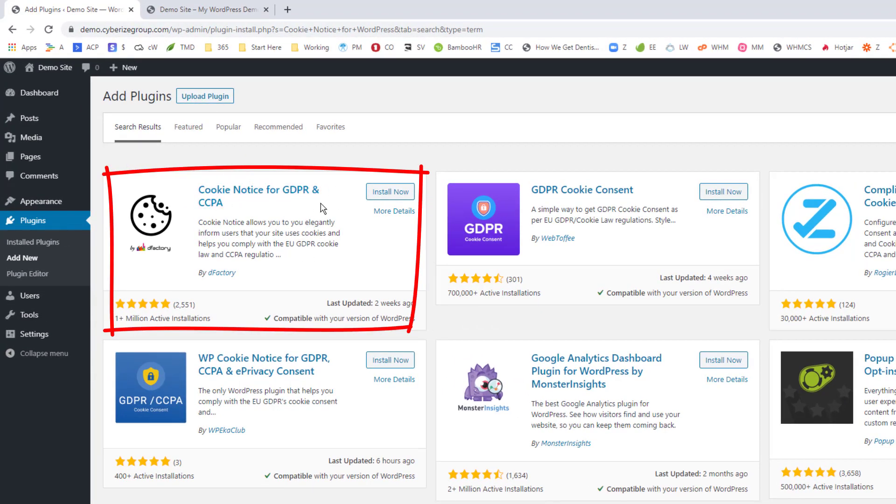
Install the Cookie Notice for GDPR & CCPA plugin by dFactory and activate it.
click(395, 195)
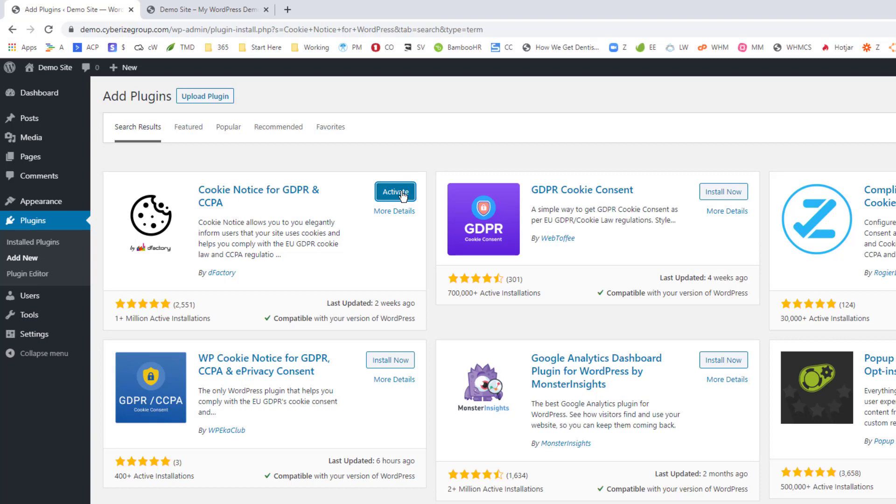
click(401, 196)
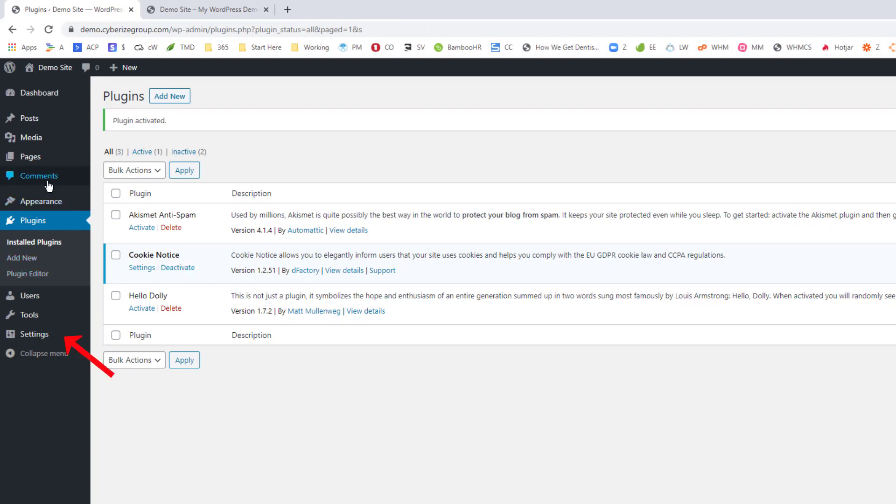
mouse_move(36, 337)
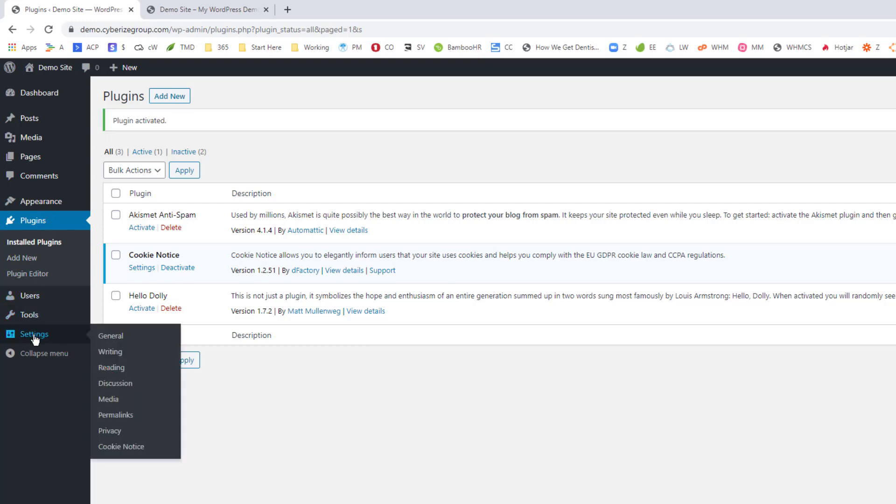
On the Cookie Notice settings page, overwrite the Message with the COVID-19 pandemic safety text.
click(133, 450)
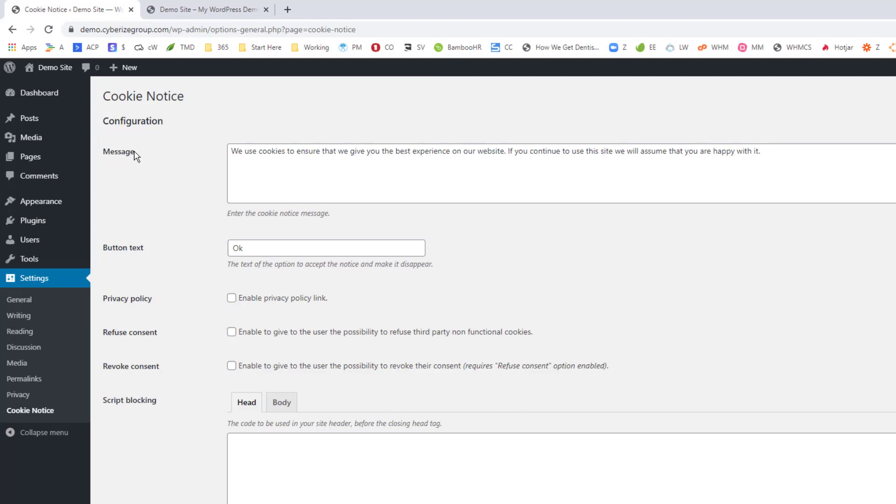
drag(137, 153, 105, 149)
click(314, 172)
key(ctrl+a)
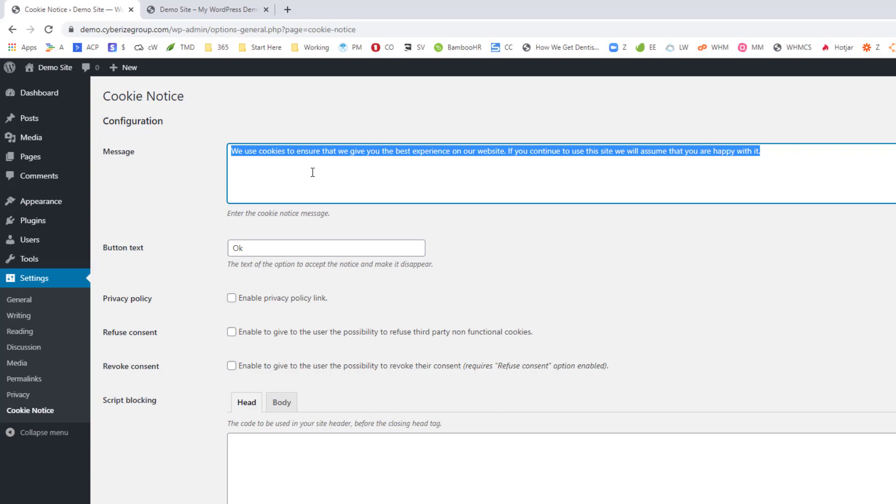
text(S)
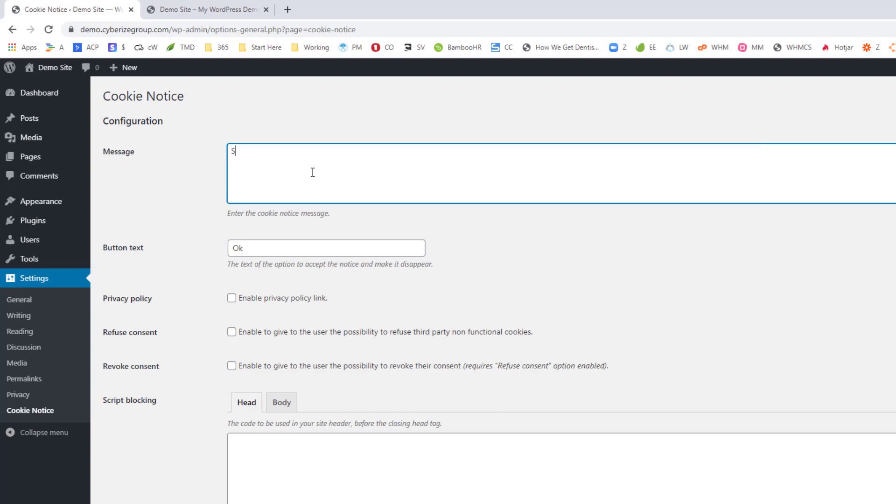
text(ee the u)
key(BackSpace)
text(steps we ar)
key(BackSpace)
key(BackSpace)
text(e are taking to)
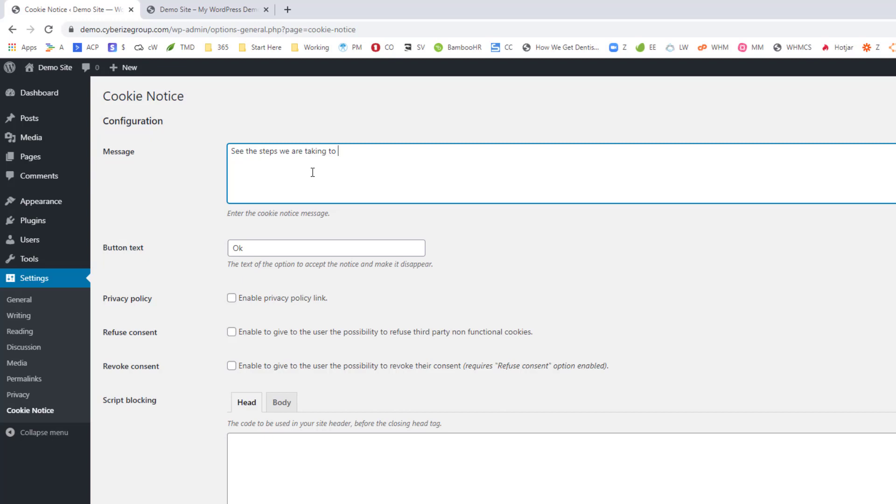
text( stay safe during the COVID)
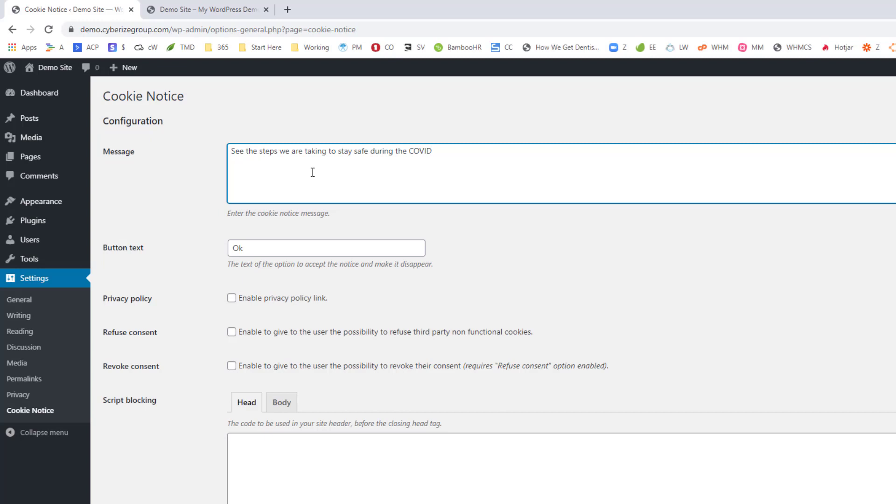
text(-19 pandenmi)
key(BackSpace)
key(BackSpace)
key(BackSpace)
Finish the word 'pandemic' and change the button text from Ok to Dismiss.
text(mic)
click(252, 245)
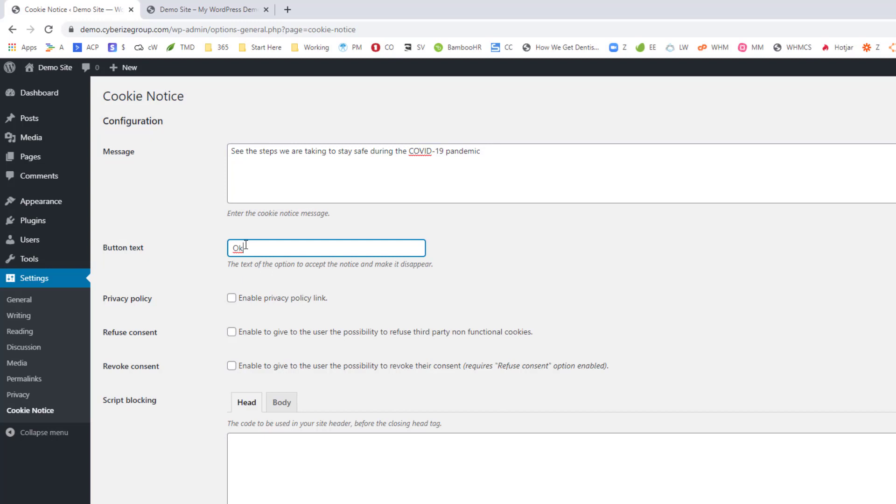
key(BackSpace)
key(BackSpace)
text(Dismiss)
Enable the privacy policy link, name it 'Learn More', target Sample Page, open in _self.
click(232, 298)
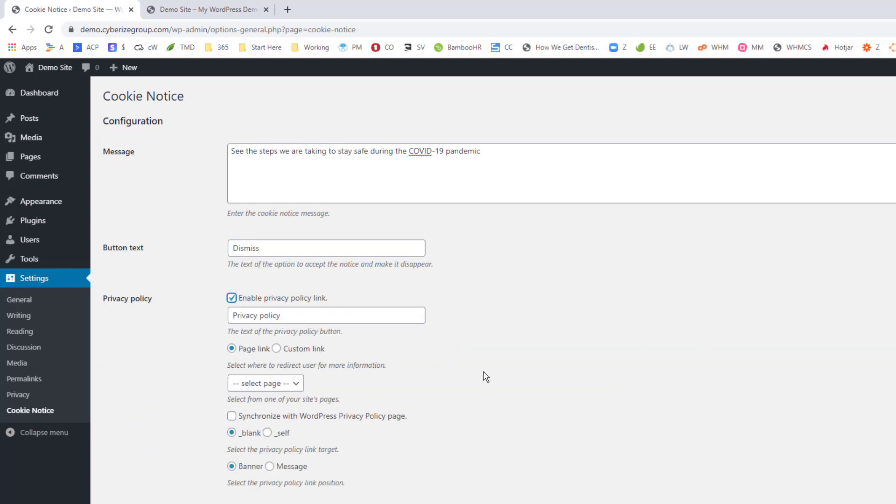
click(293, 316)
triple_click(293, 316)
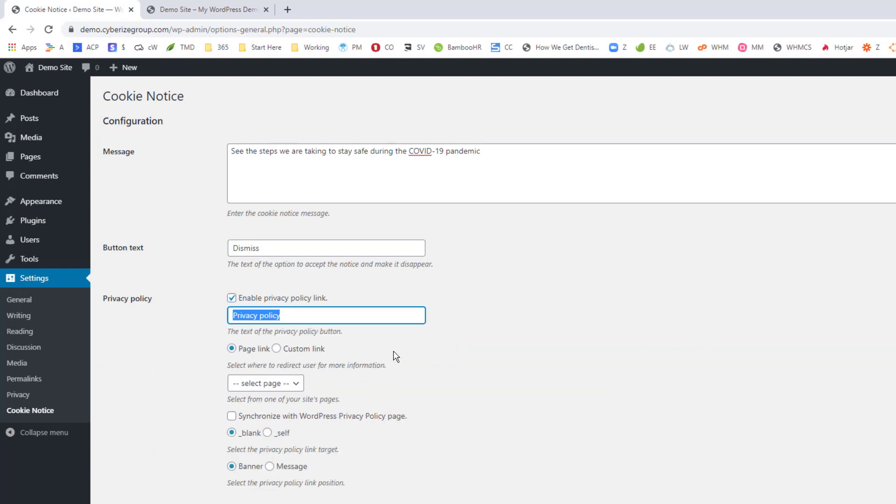
text(Learn )
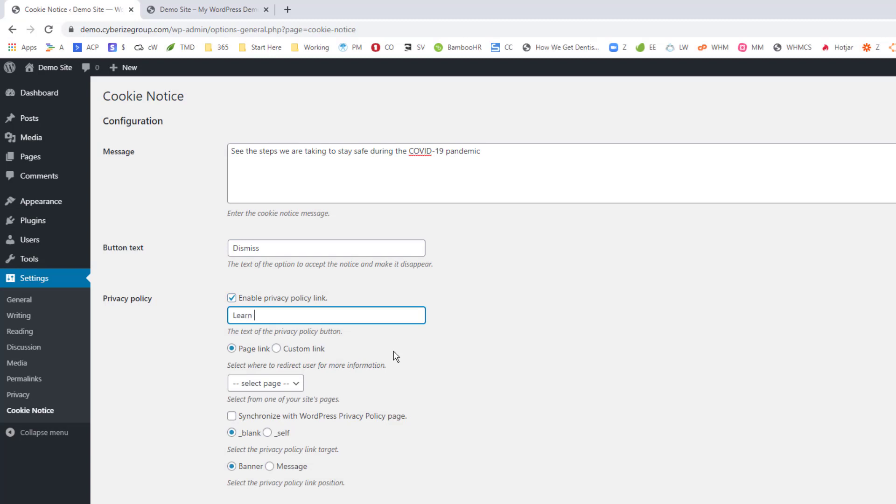
text(More)
click(277, 383)
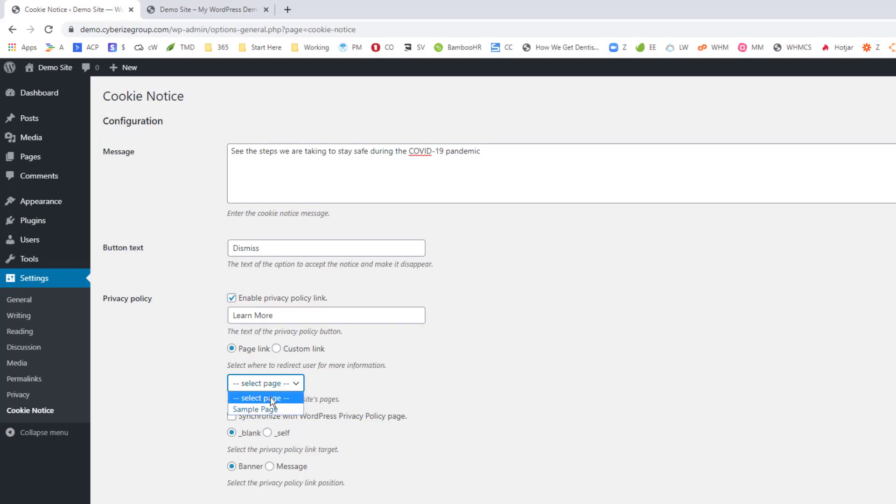
click(268, 409)
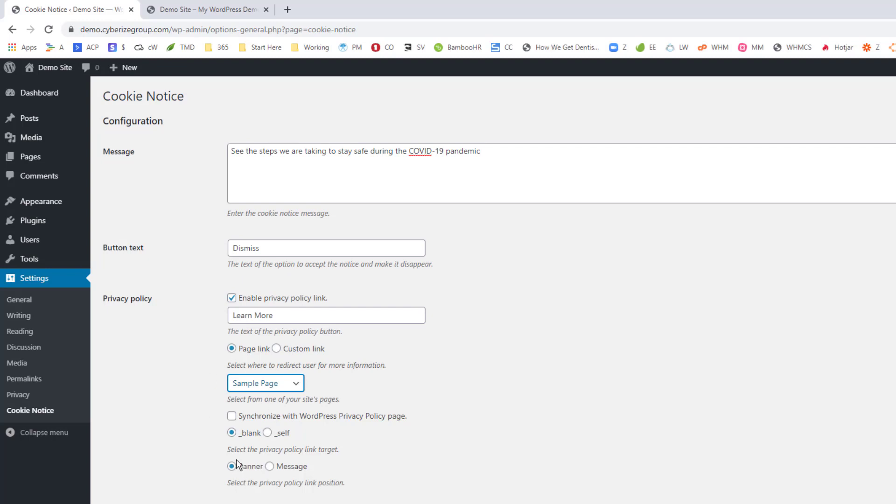
click(267, 433)
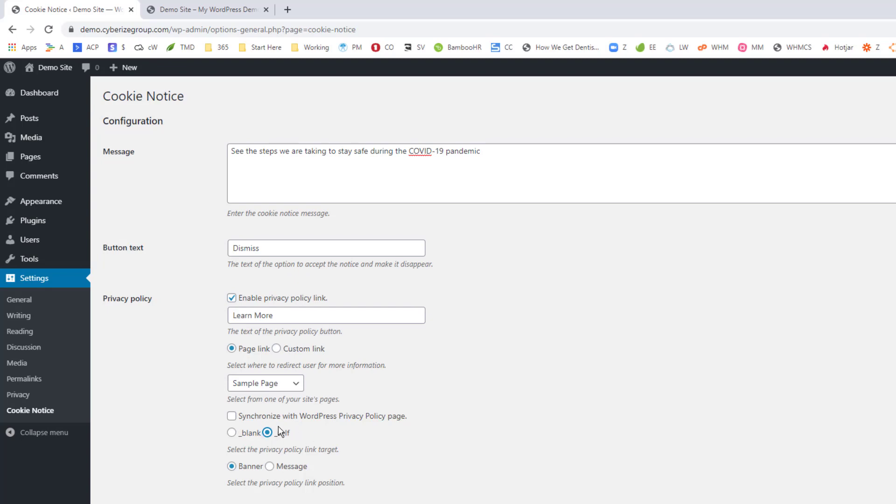
Save the Cookie Notice settings.
scroll(474, 360, down, 3)
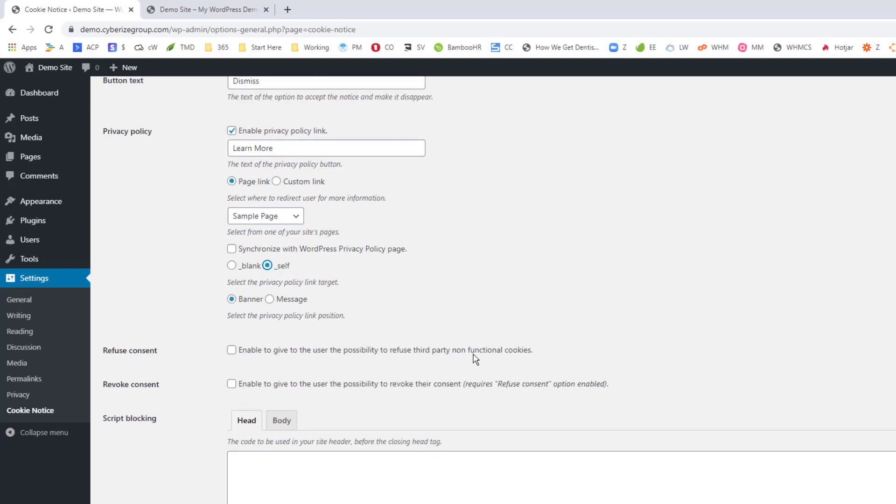
scroll(493, 289, up, 3)
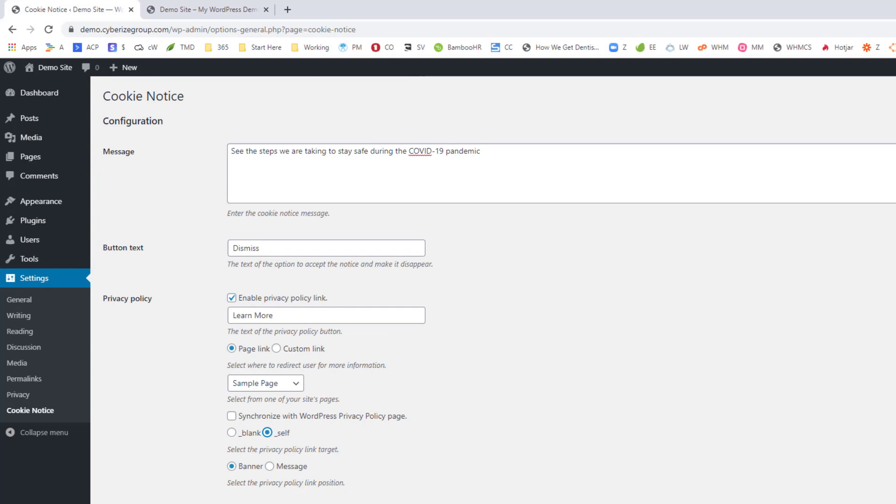
scroll(493, 290, down, 10)
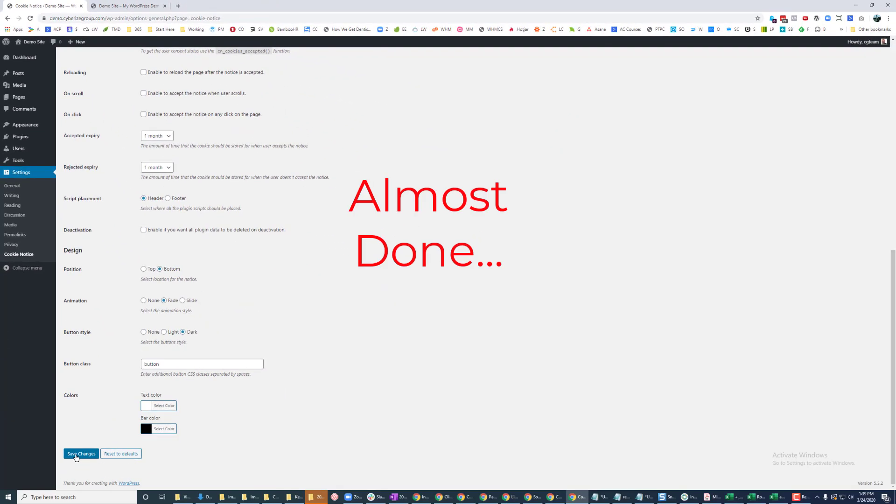
click(77, 455)
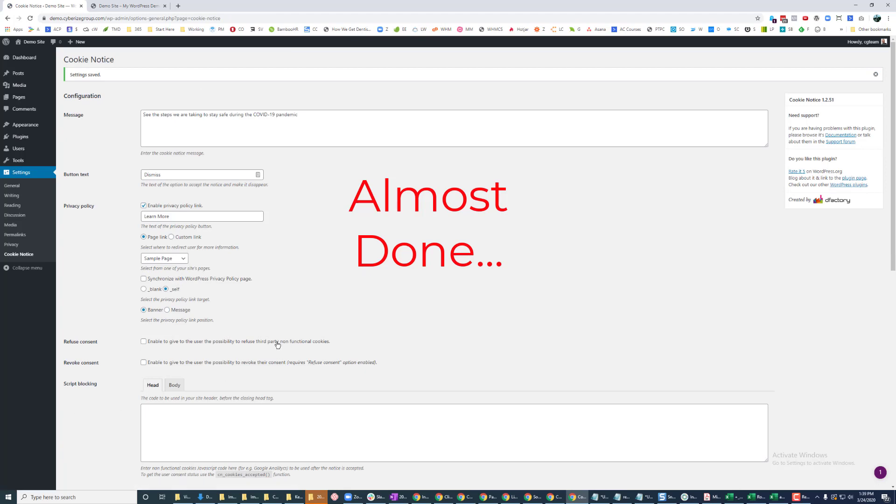
Set the Design bar colour to red (#dd3333).
scroll(277, 345, down, 9)
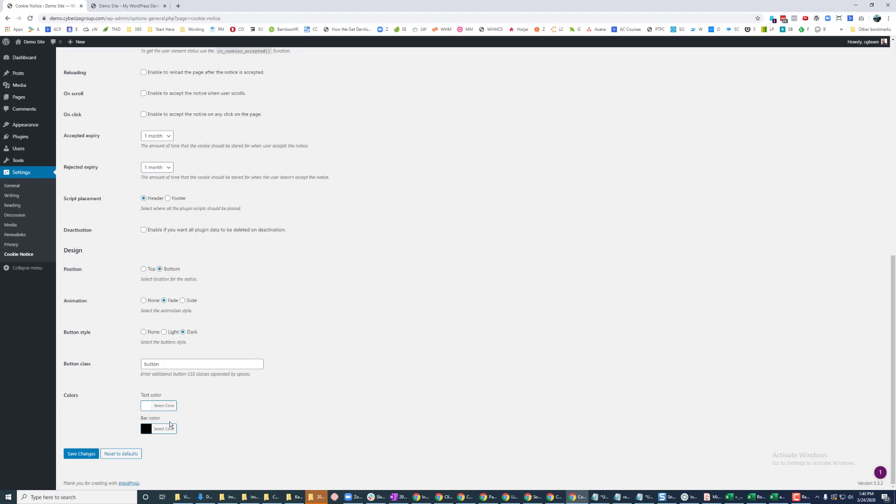
click(148, 425)
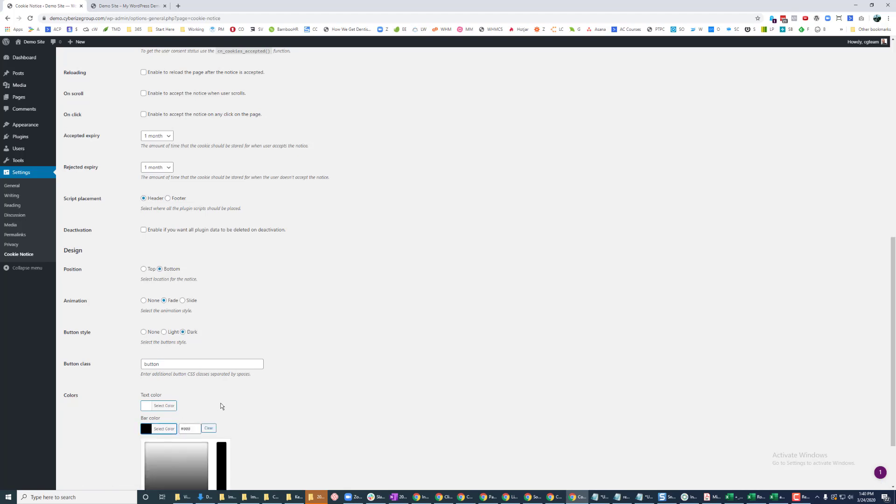
scroll(223, 405, down, 2)
click(164, 428)
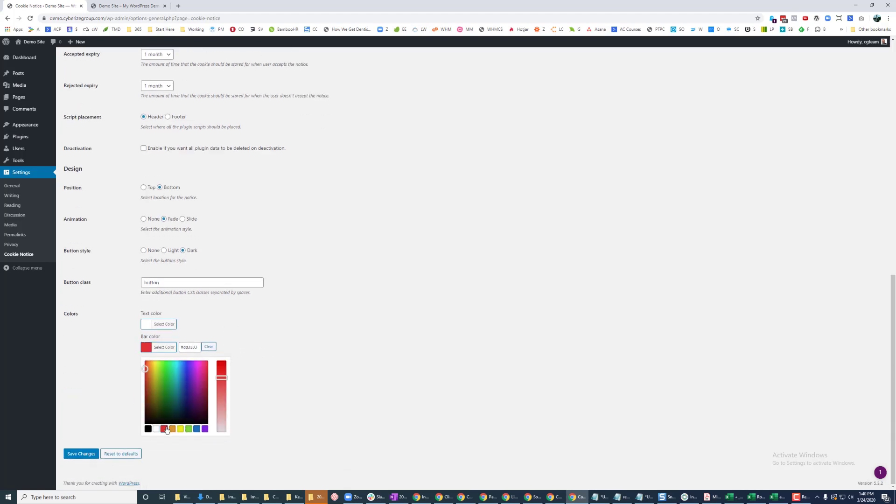
double_click(193, 348)
click(266, 356)
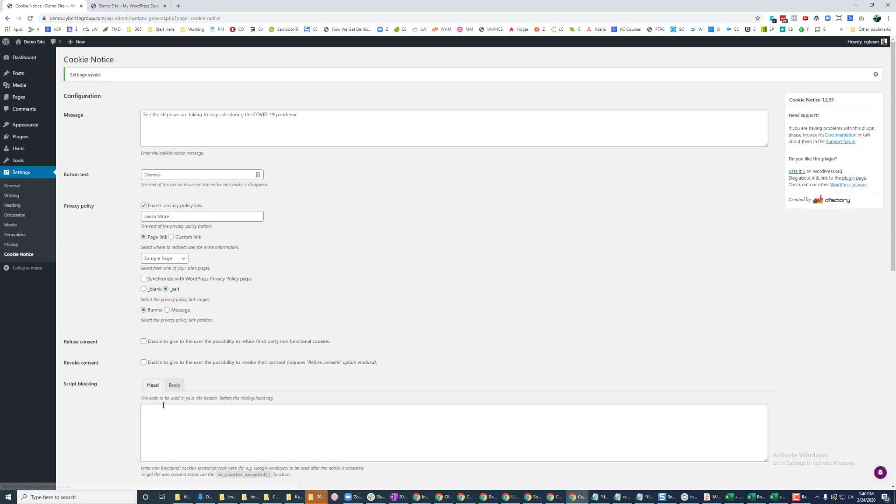
View the red notice bar on the Demo Site front page, then return to Cookie Notice settings.
click(135, 6)
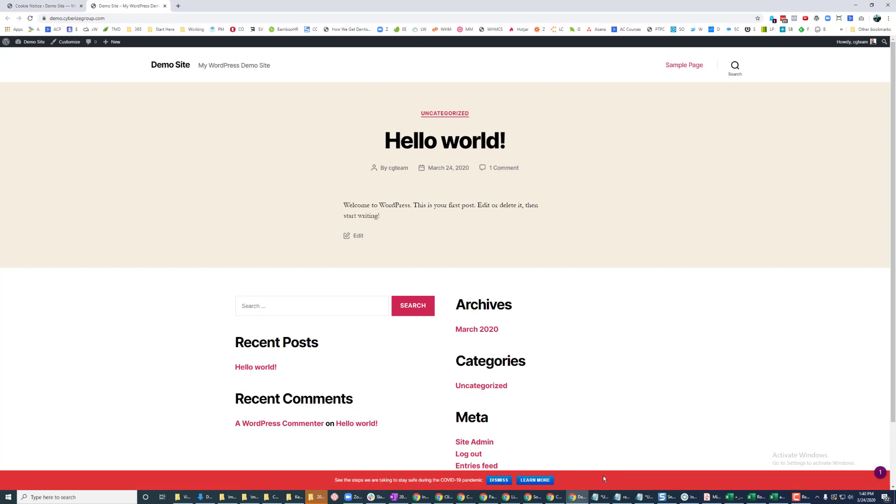
click(67, 6)
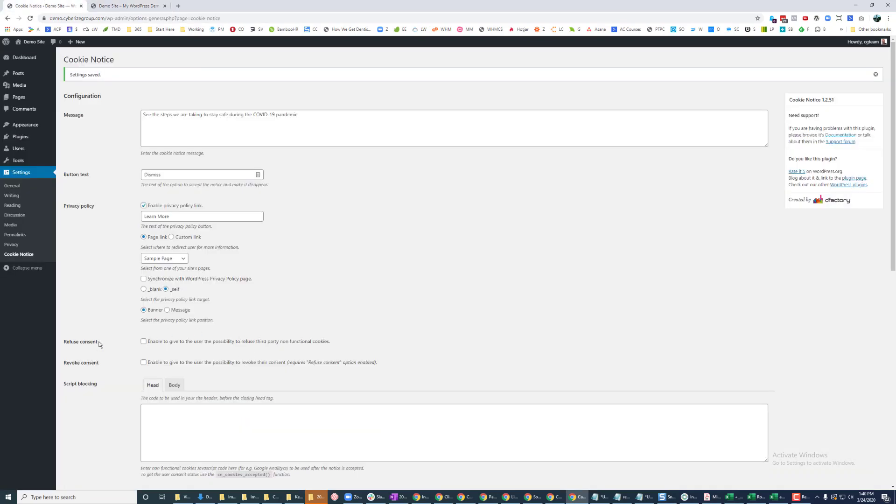
Set the notice Position to Top, save, and reload the Demo Site to see it.
scroll(99, 345, down, 7)
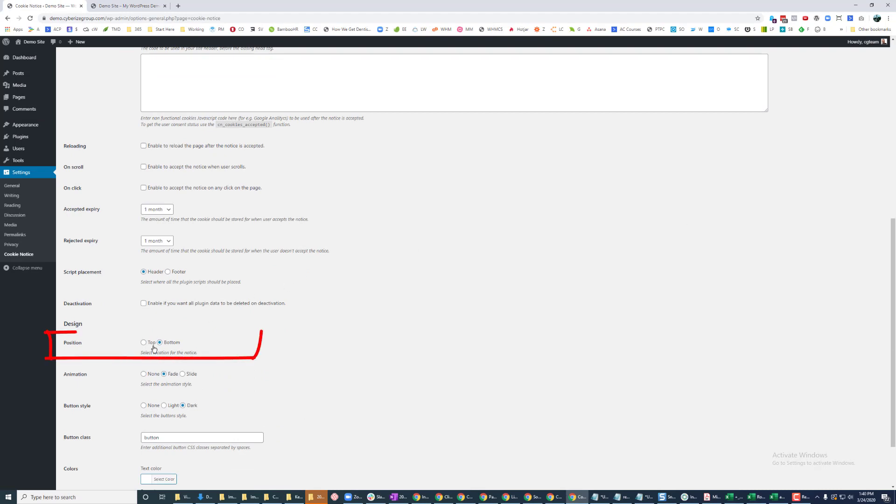
triple_click(72, 343)
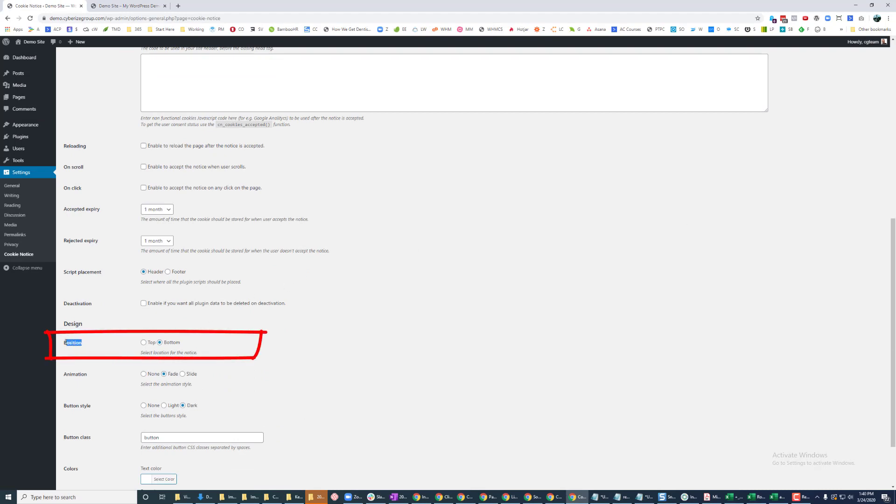
click(167, 345)
click(144, 343)
scroll(144, 373, down, 2)
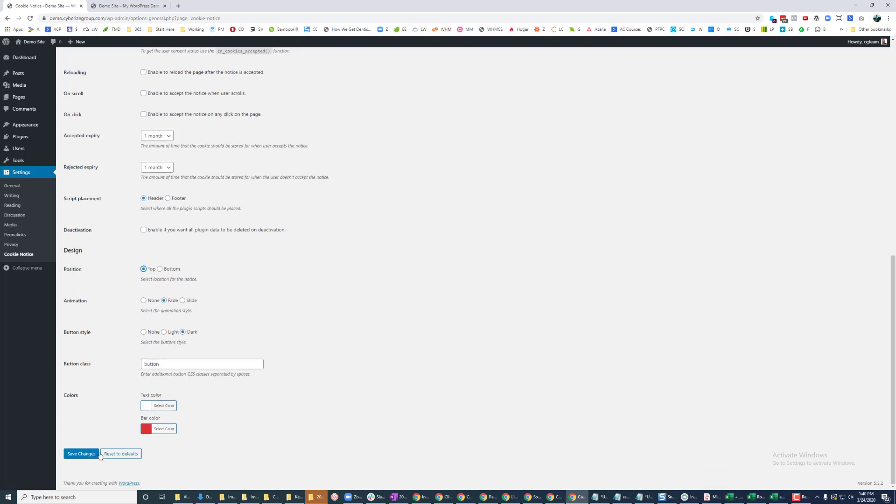
click(84, 454)
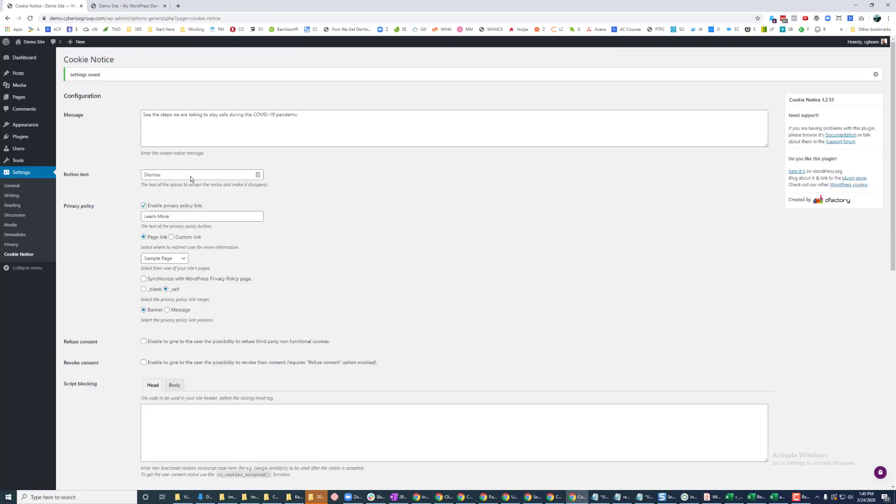
click(126, 6)
key(F5)
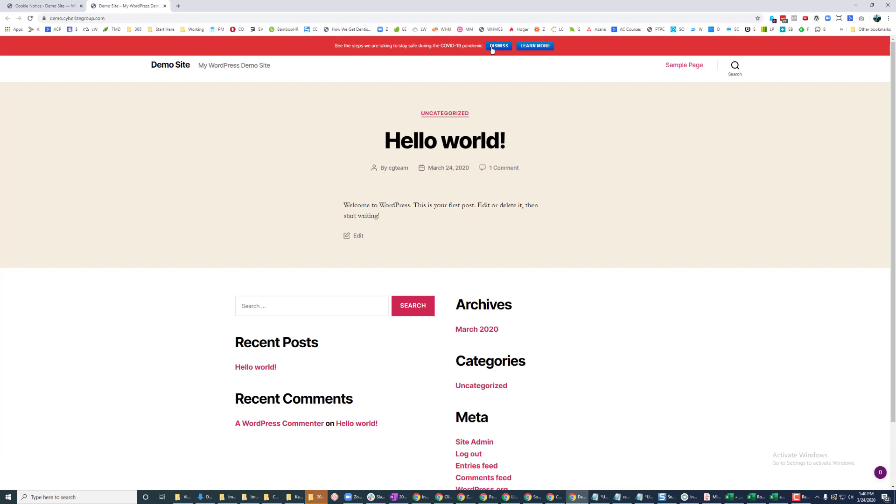
Follow the notice's Learn More link to the Demo Site's Sample Page.
click(538, 47)
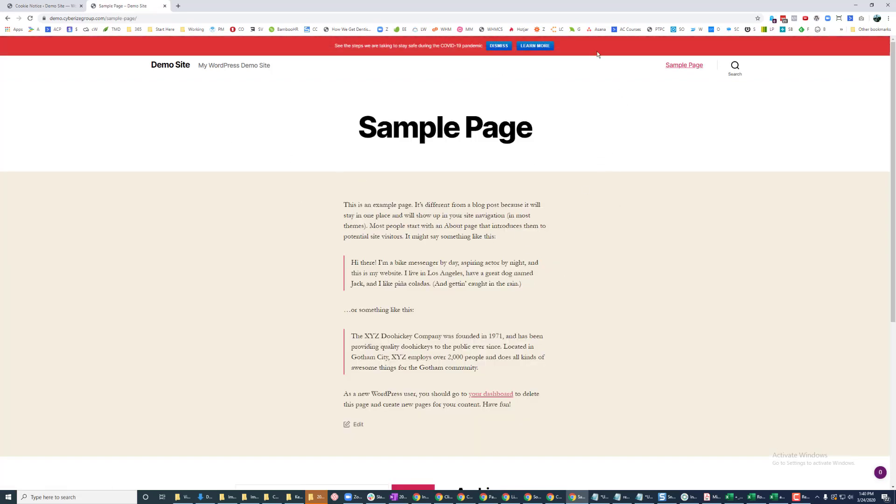
scroll(539, 366, down, 5)
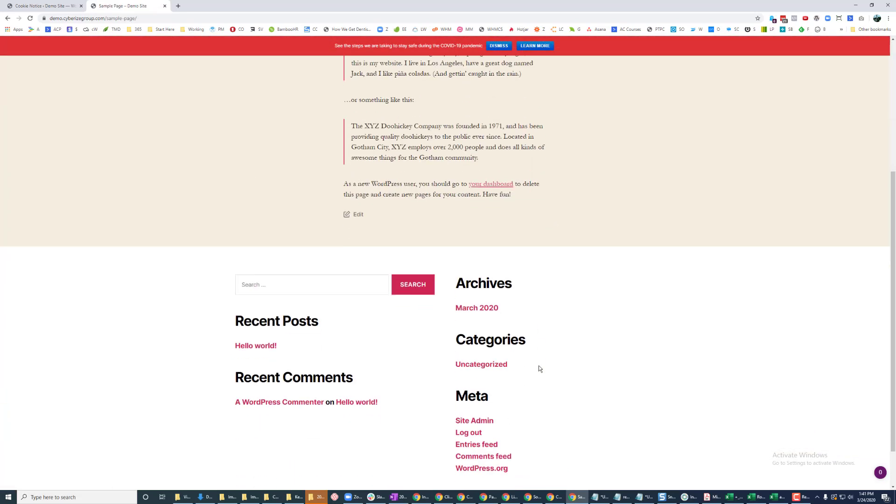
scroll(541, 369, up, 5)
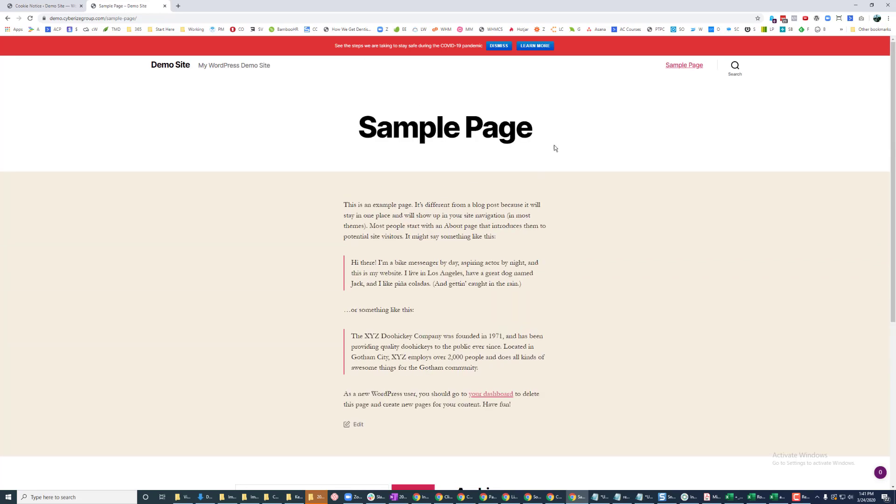
Dismiss the red COVID-19 notice bar so it disappears from the site.
click(499, 45)
scroll(602, 257, down, 6)
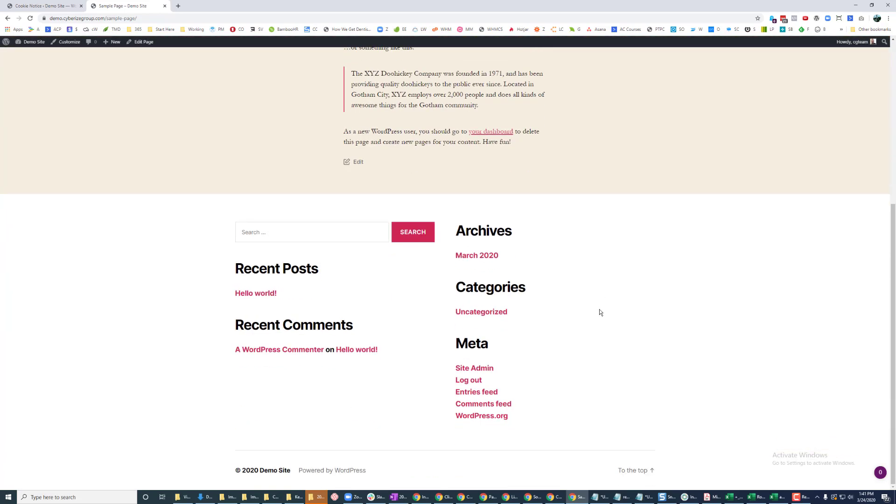
scroll(583, 335, up, 6)
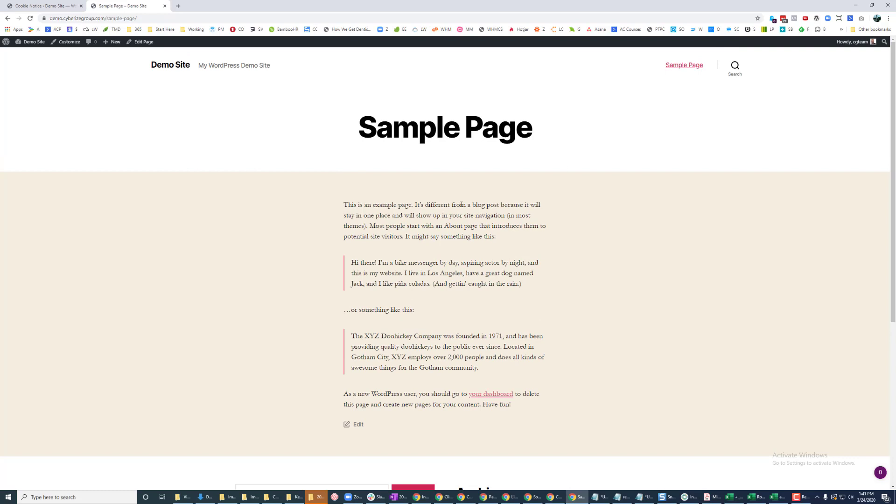